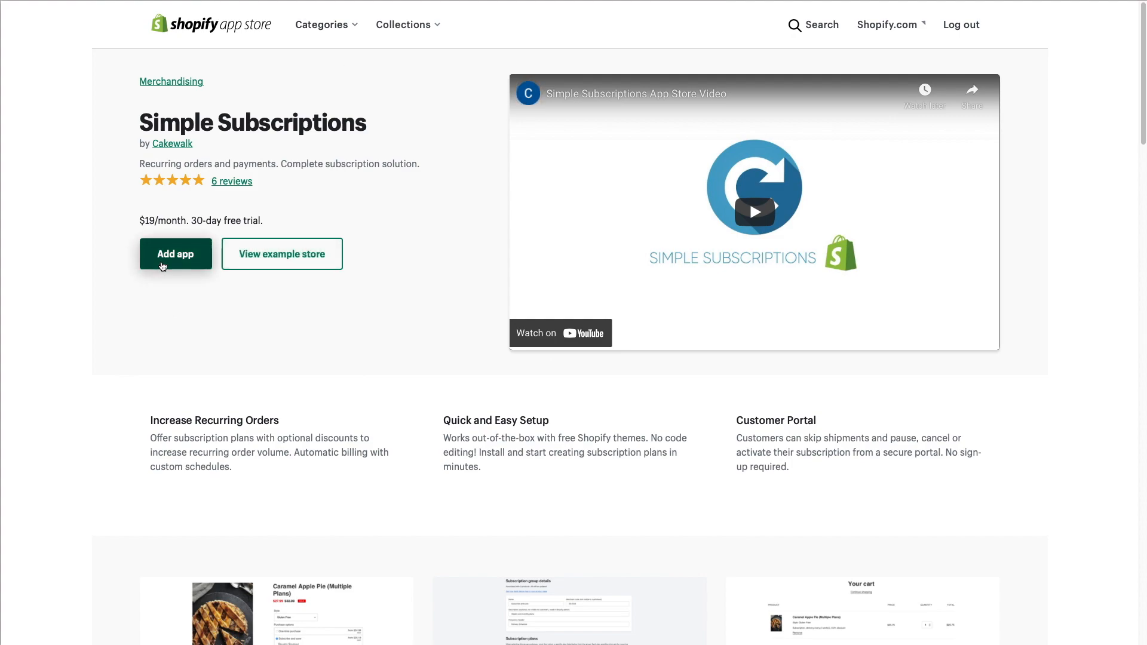
# Install the Simple Subscriptions app on the store and approve its Essential plan at $19.00 every 30 days
pyautogui.click(162, 264)
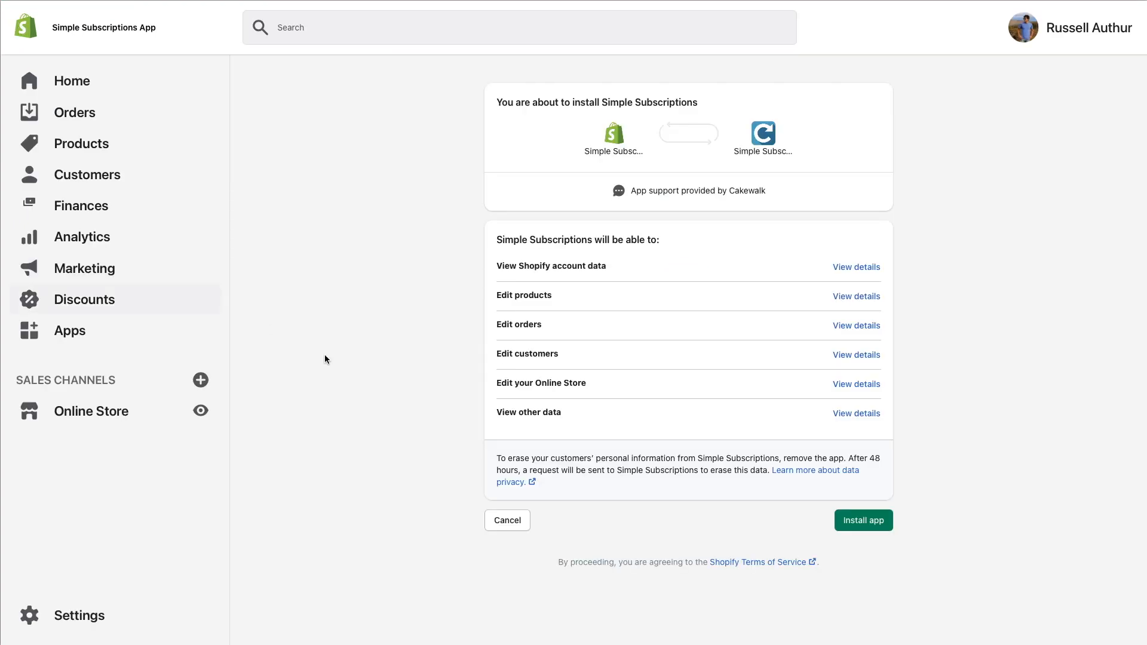
pyautogui.click(864, 521)
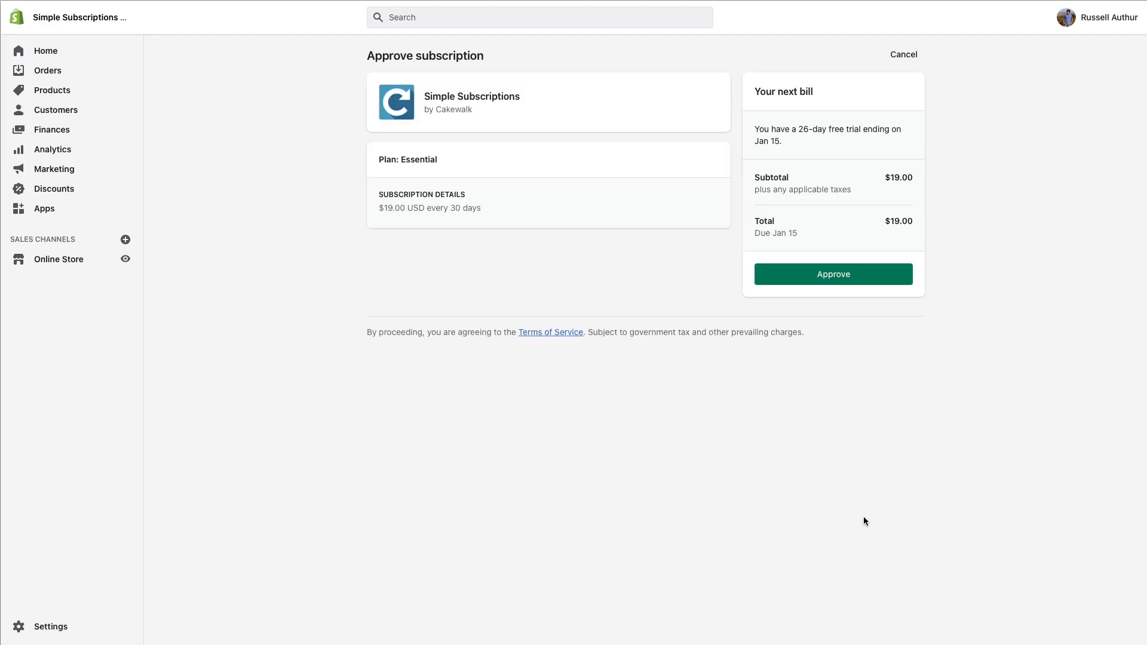
pyautogui.click(854, 280)
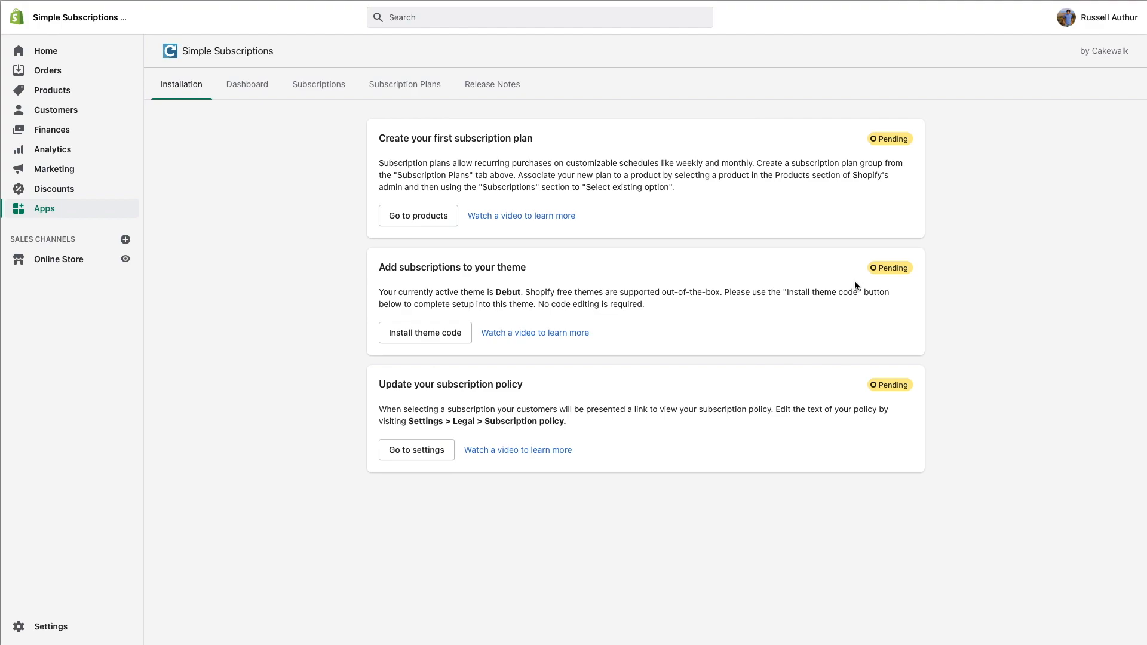
# Create a subscription plan group named "Subscribe and save" with merchant code SUBSAVE
pyautogui.click(428, 89)
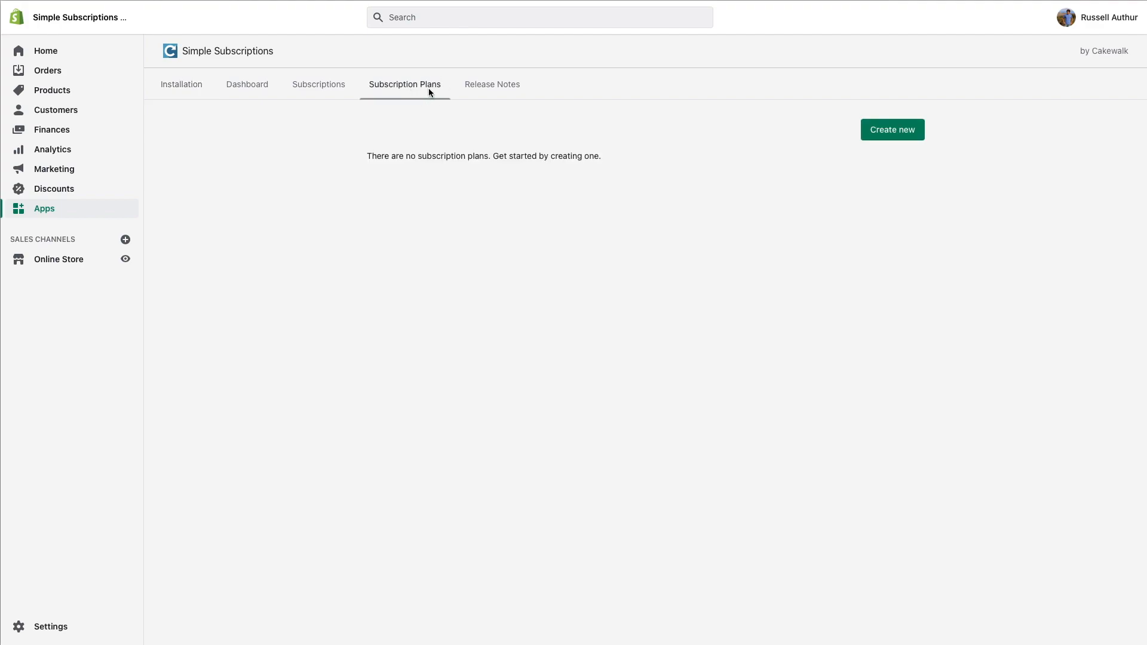
pyautogui.click(885, 129)
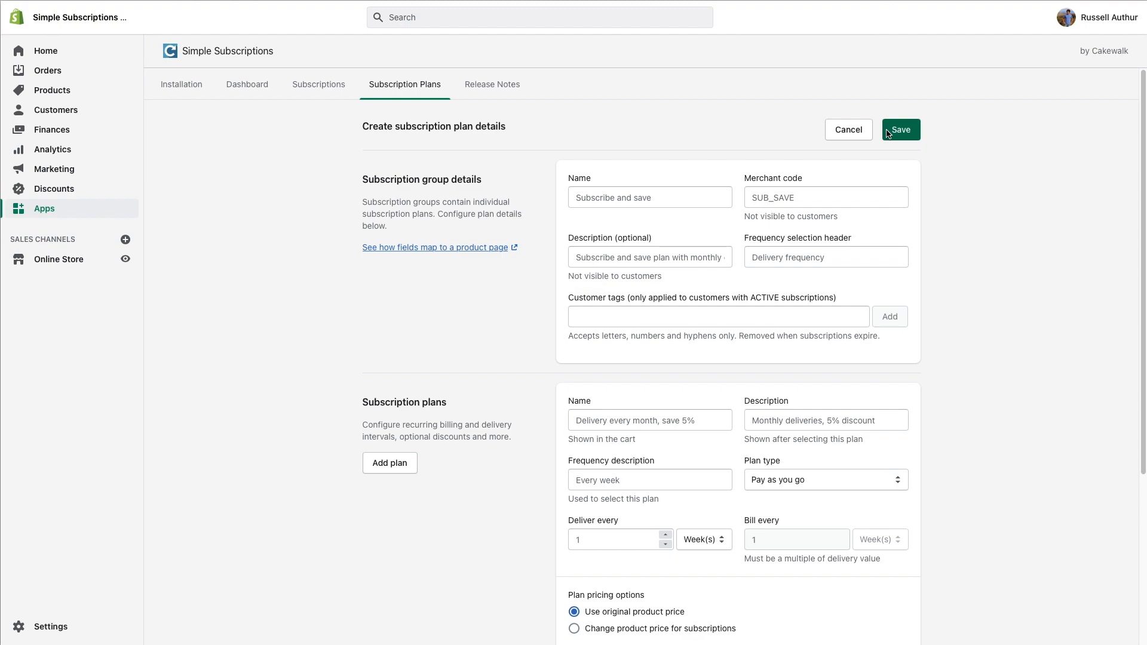
pyautogui.click(682, 195)
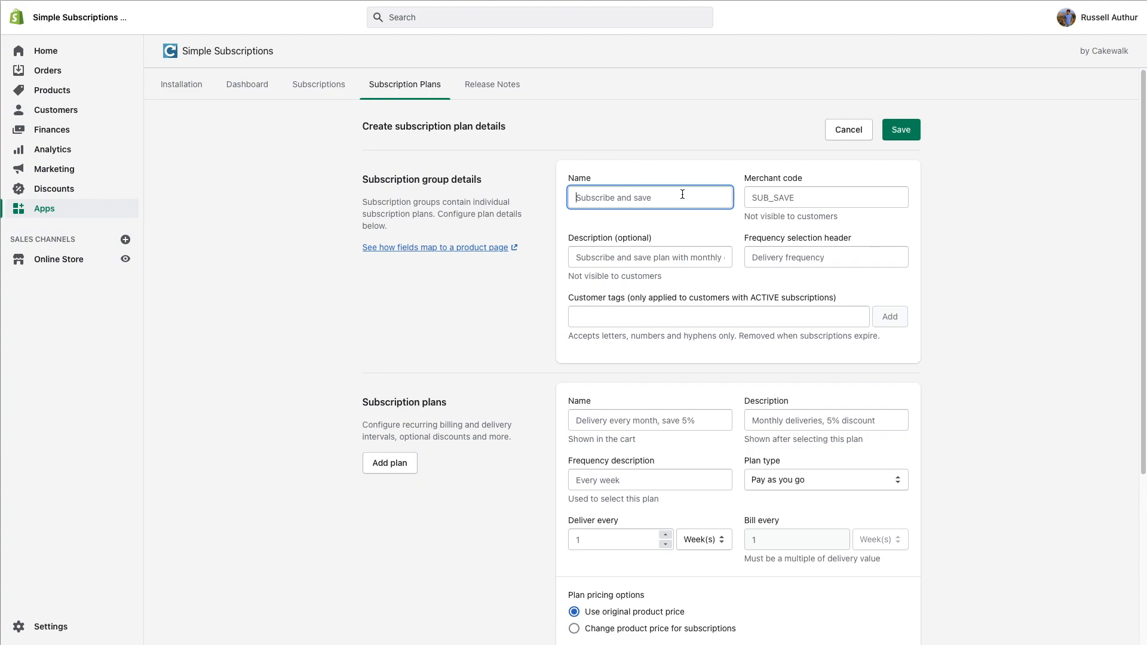
pyautogui.write('Subscribe and save')
pyautogui.click(776, 197)
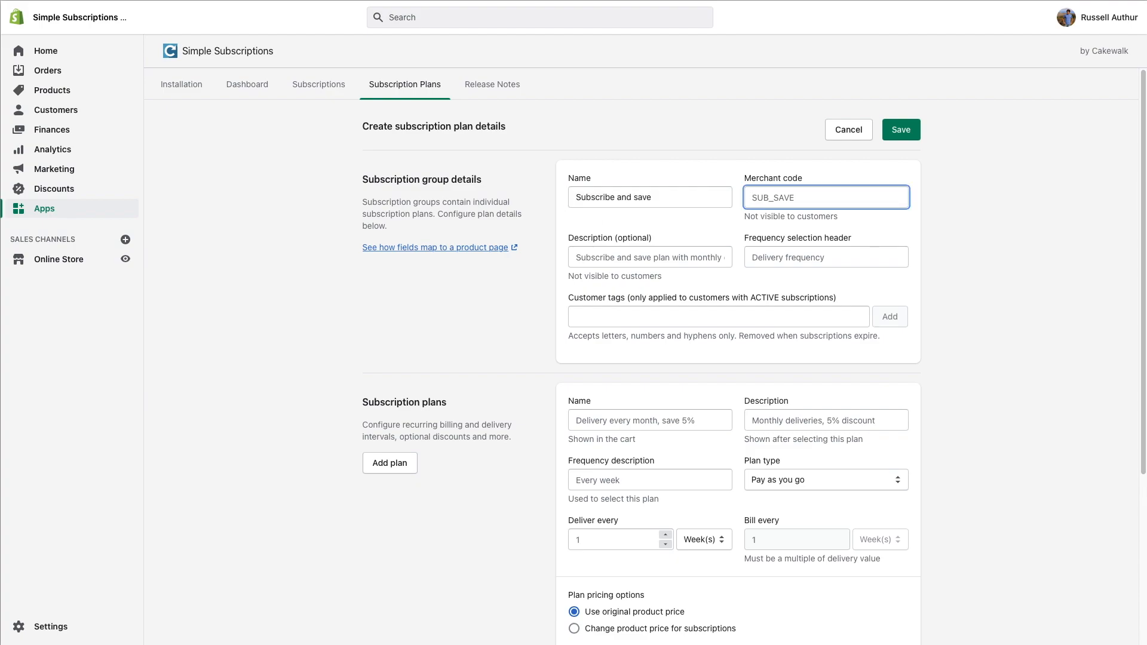
pyautogui.write('SUBSAVE')
pyautogui.press('Tab')
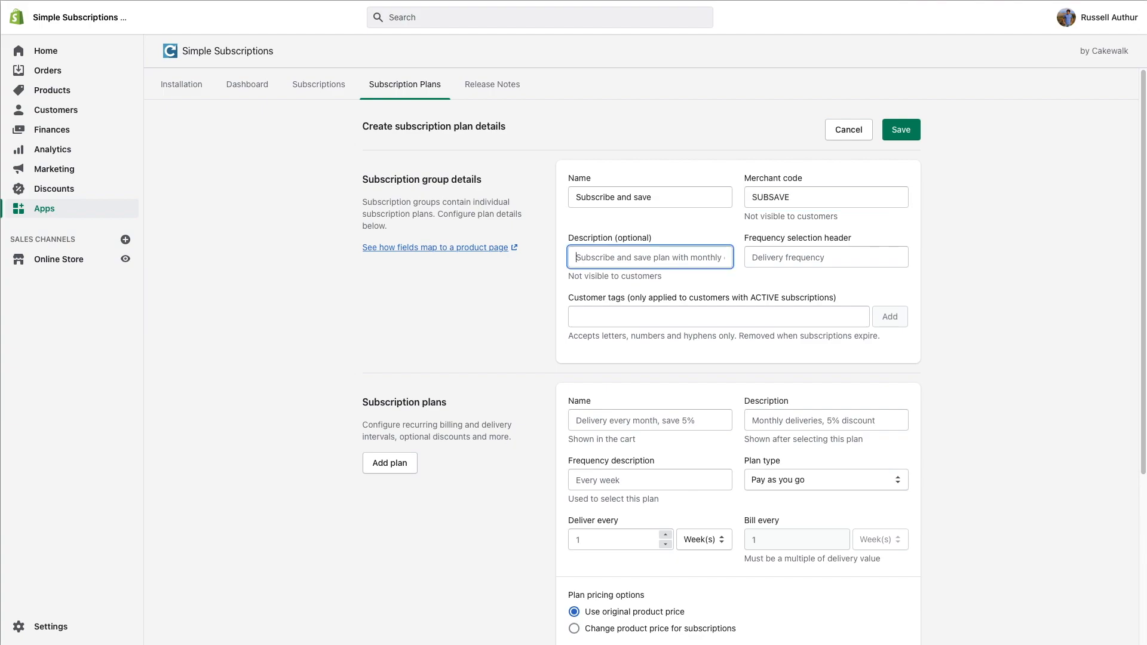
# Set the group's frequency selection header to "Delivery frequency" and add the customer tag "sub-save"
pyautogui.click(776, 257)
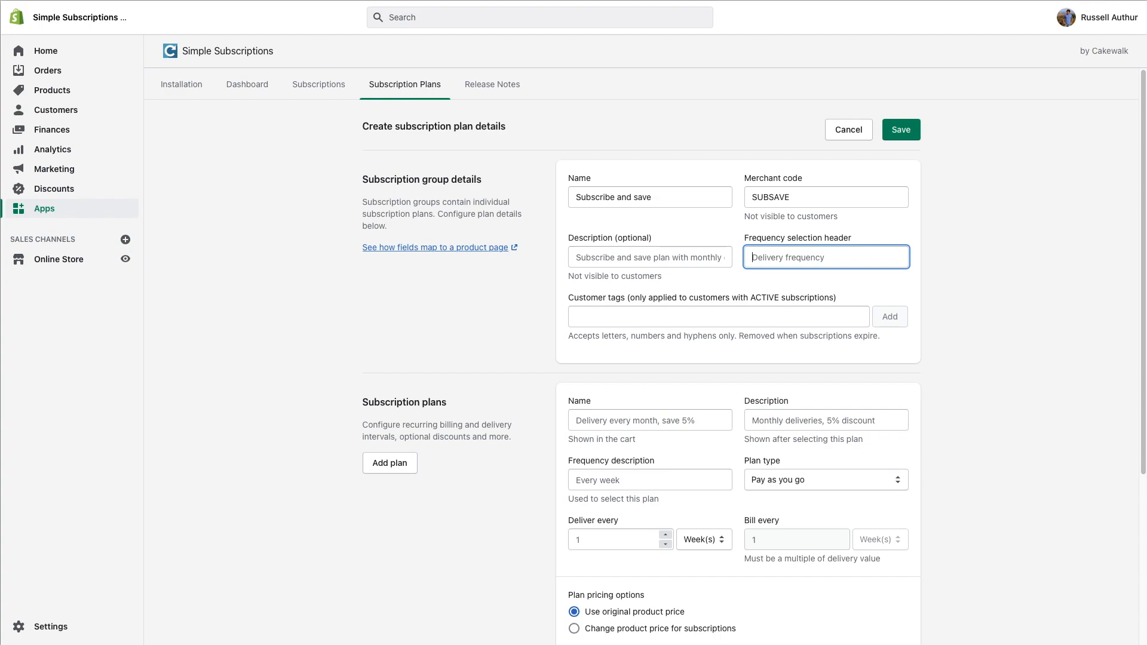
pyautogui.write('Delivery frequency')
pyautogui.press('Tab')
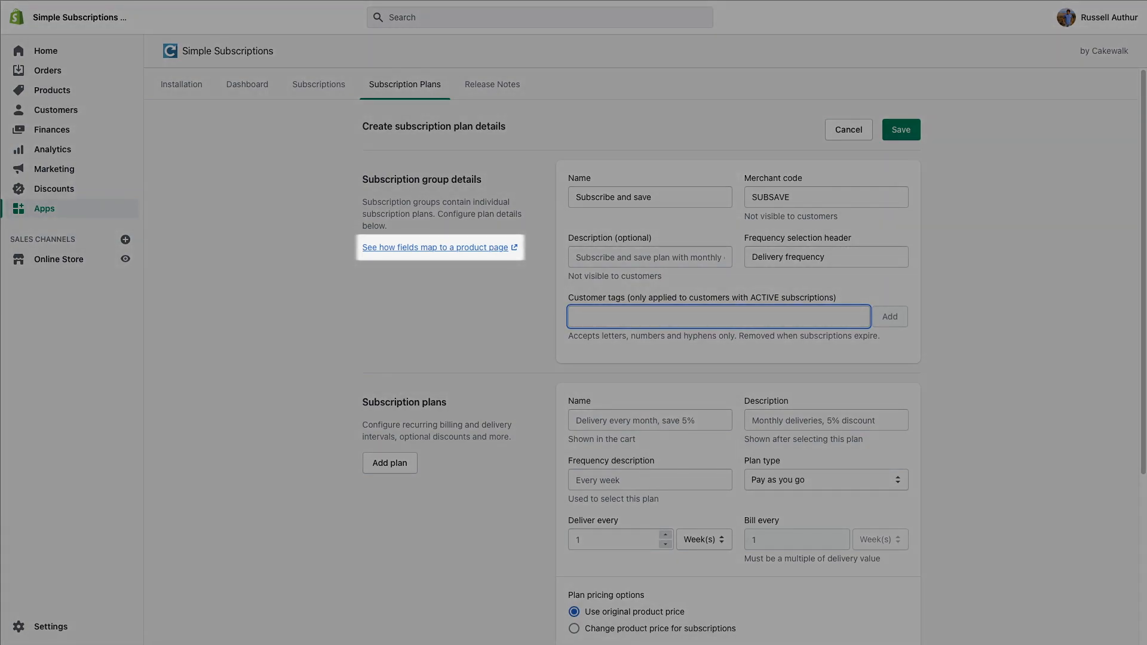
pyautogui.write('sub-save')
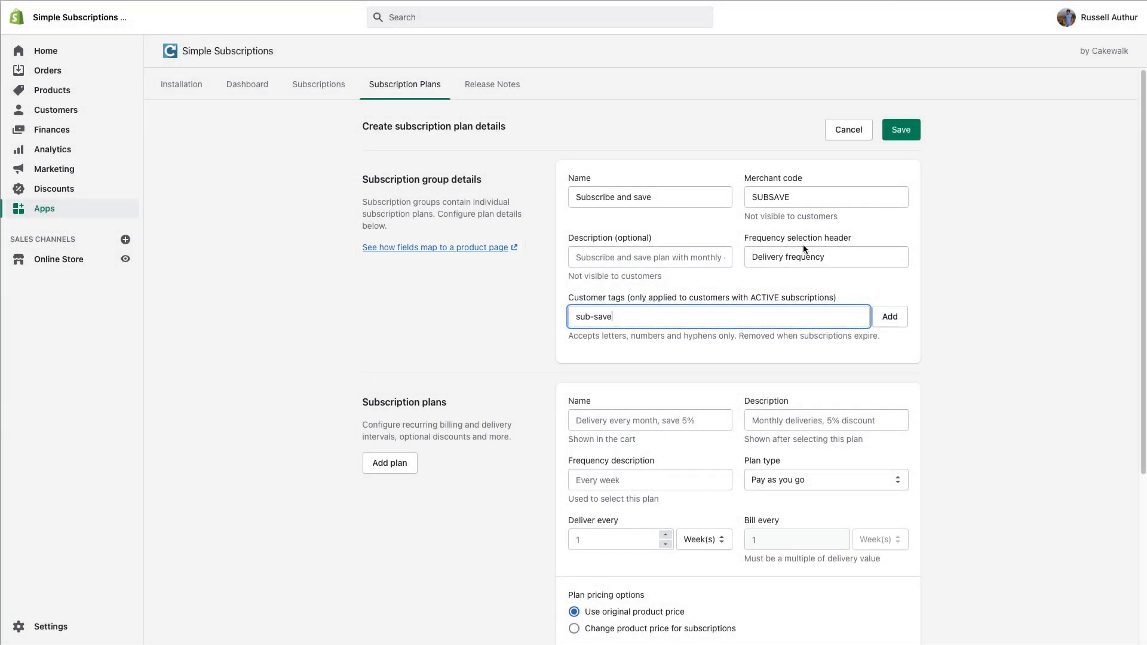
pyautogui.click(881, 318)
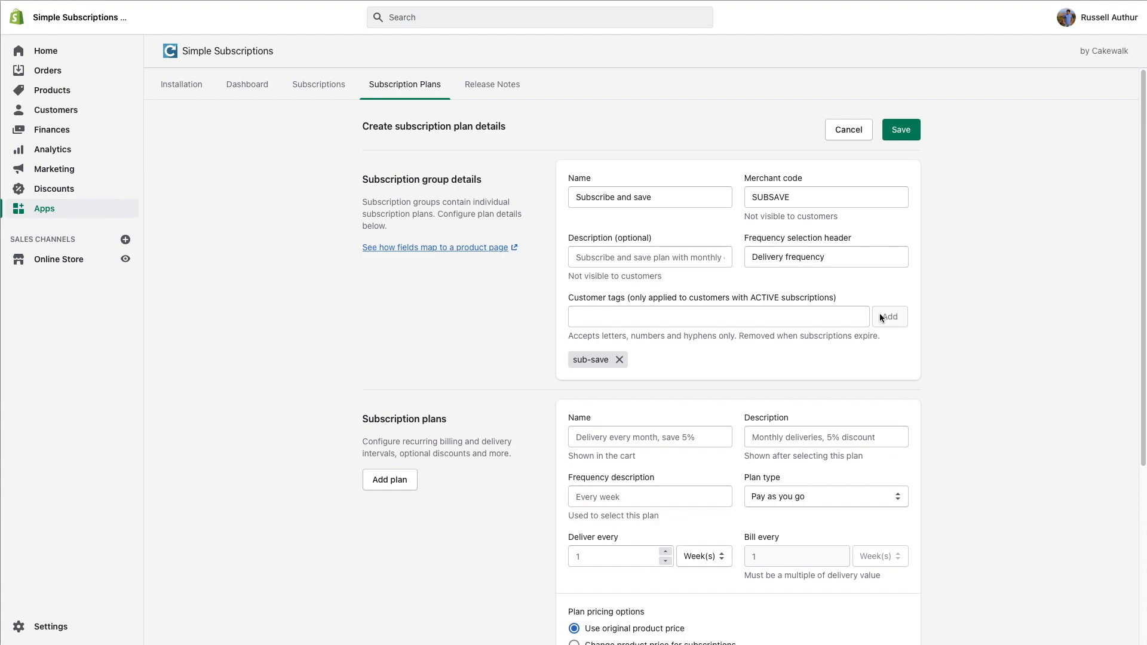
# Name the first plan "Delivery every week", with description "Weekly deliveries, 10% discount" and frequency description "Every week"
pyautogui.scroll(-5, 975, 361)
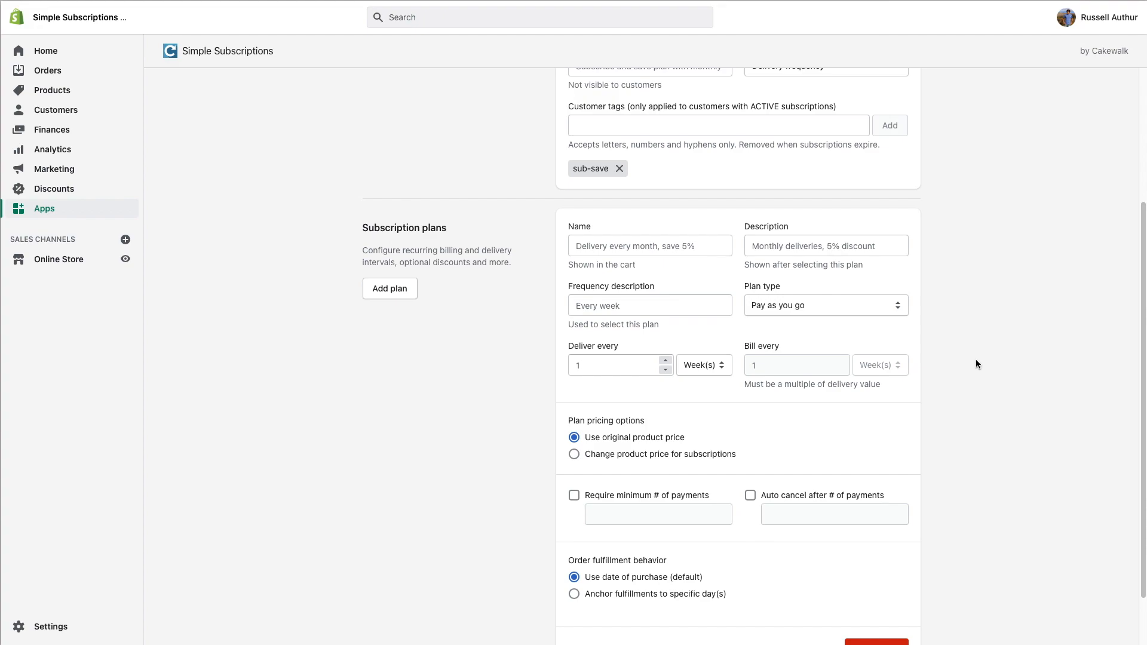
pyautogui.click(640, 235)
pyautogui.write('Delivery every week')
pyautogui.press('Tab')
pyautogui.write('Weekly deliveries, 10% discount')
pyautogui.press('Tab')
pyautogui.write('Every week')
pyautogui.press('Tab')
pyautogui.press('Tab')
# Change the weekly plan's product price for subscriptions to a percentage discount of 10%
pyautogui.click(624, 454)
pyautogui.scroll(-2, 625, 454)
pyautogui.click(648, 414)
pyautogui.click(646, 422)
pyautogui.click(757, 413)
pyautogui.write('10')
# Add a second plan named "Delivery every 2 weeks" with the description "Bi-weekly deliveries, save 7%"
pyautogui.scroll(-5, 508, 418)
pyautogui.click(389, 146)
pyautogui.click(591, 470)
pyautogui.write('Delivery every 2 weeks')
pyautogui.press('Tab')
pyautogui.write('Bi')
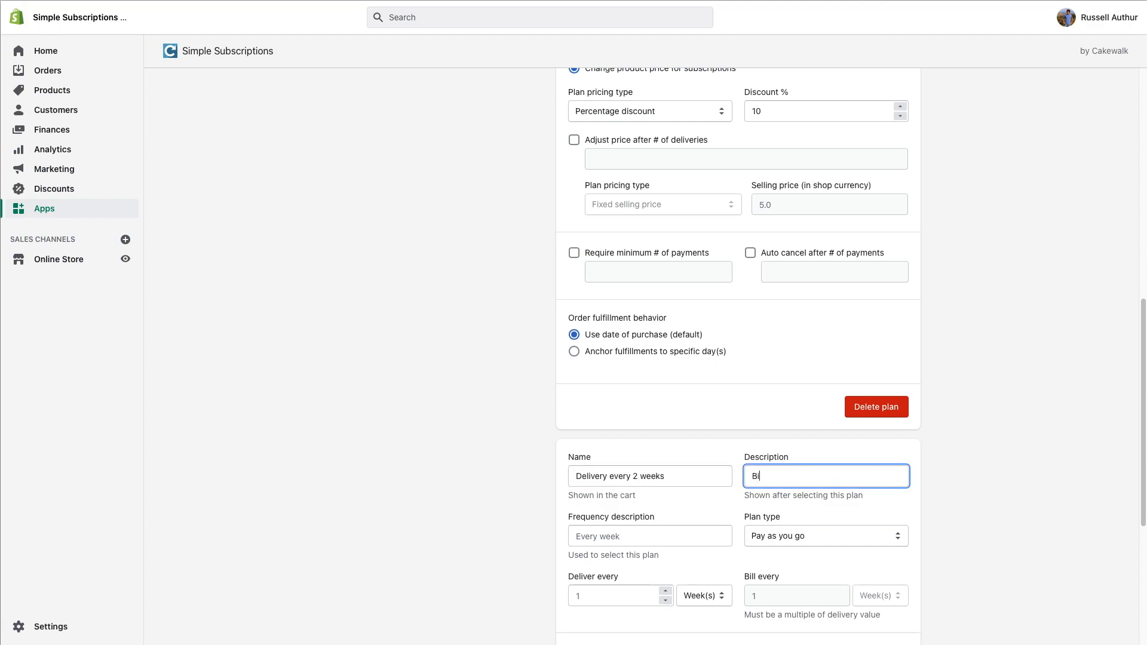
pyautogui.write('-weekly deliveries, save 7%')
pyautogui.press('Tab')
# Give the second plan the frequency description "Every 2 weeks" and a delivery interval of 2 weeks
pyautogui.write('Every 2 weeks')
pyautogui.press('Tab')
pyautogui.press('Tab')
pyautogui.write('2')
pyautogui.press('Tab')
# Change the two-week plan's product price for subscriptions to a percentage discount of 7%
pyautogui.scroll(-3, 609, 470)
pyautogui.click(608, 470)
pyautogui.click(608, 506)
pyautogui.click(608, 515)
pyautogui.press('Tab')
pyautogui.write('7')
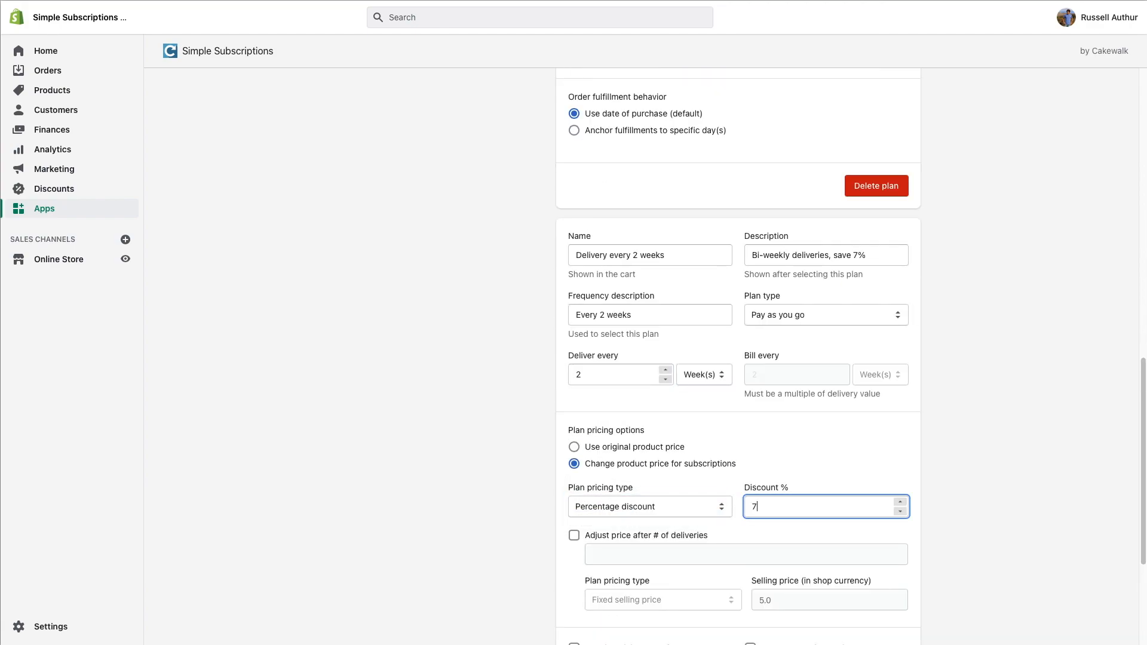
# Add a third plan named "Delivery every month" with the description "Monthly deliveries, save 5%"
pyautogui.scroll(-4, 995, 480)
pyautogui.scroll(15, 527, 246)
pyautogui.click(391, 282)
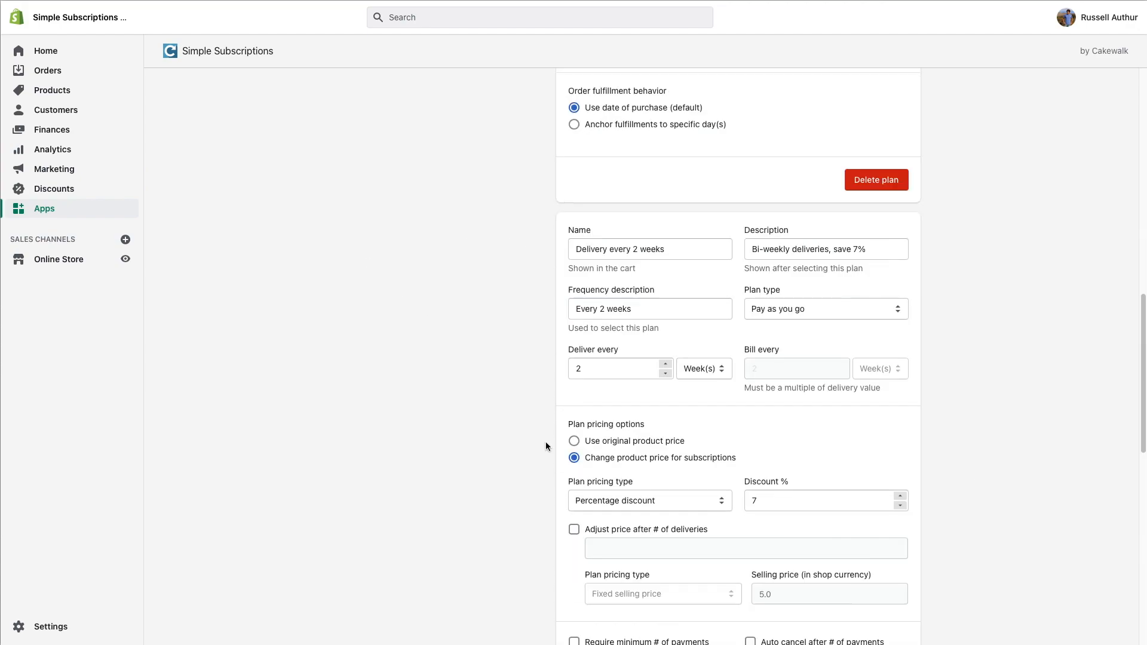
pyautogui.write('Delivery every month')
pyautogui.press('Tab')
pyautogui.write('Monthly deliveries, save 5%')
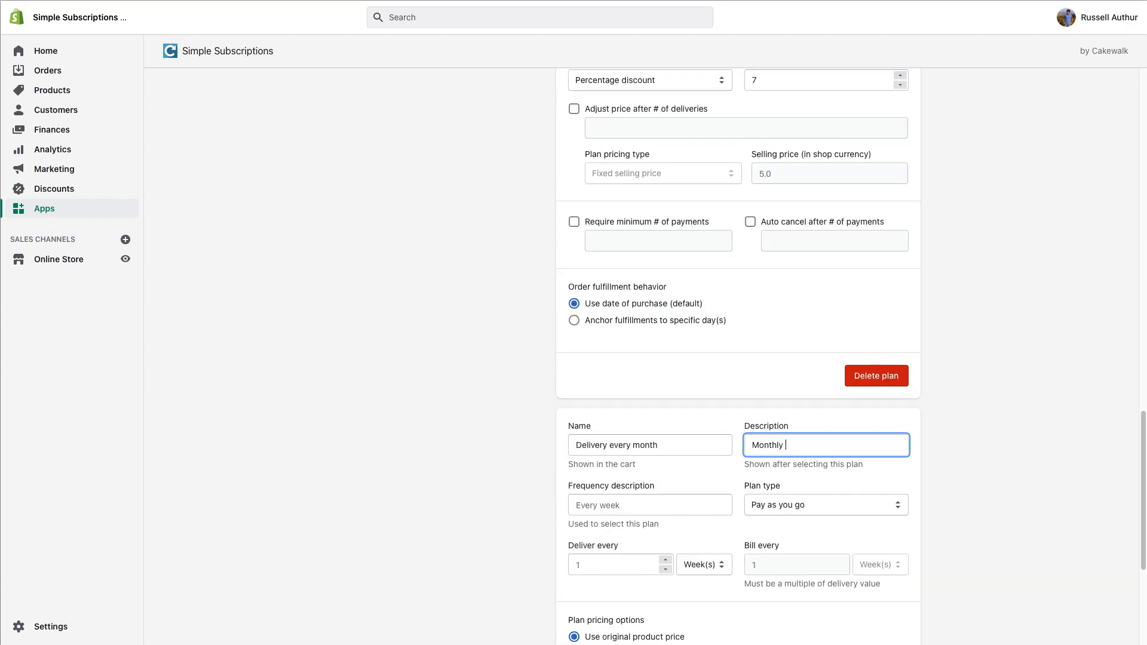
pyautogui.press('Tab')
# Give the third plan the frequency description "Every month" and a delivery interval of 1 month
pyautogui.write('Every month')
pyautogui.press('Tab')
pyautogui.press('Tab')
pyautogui.press('Tab')
pyautogui.press('m')
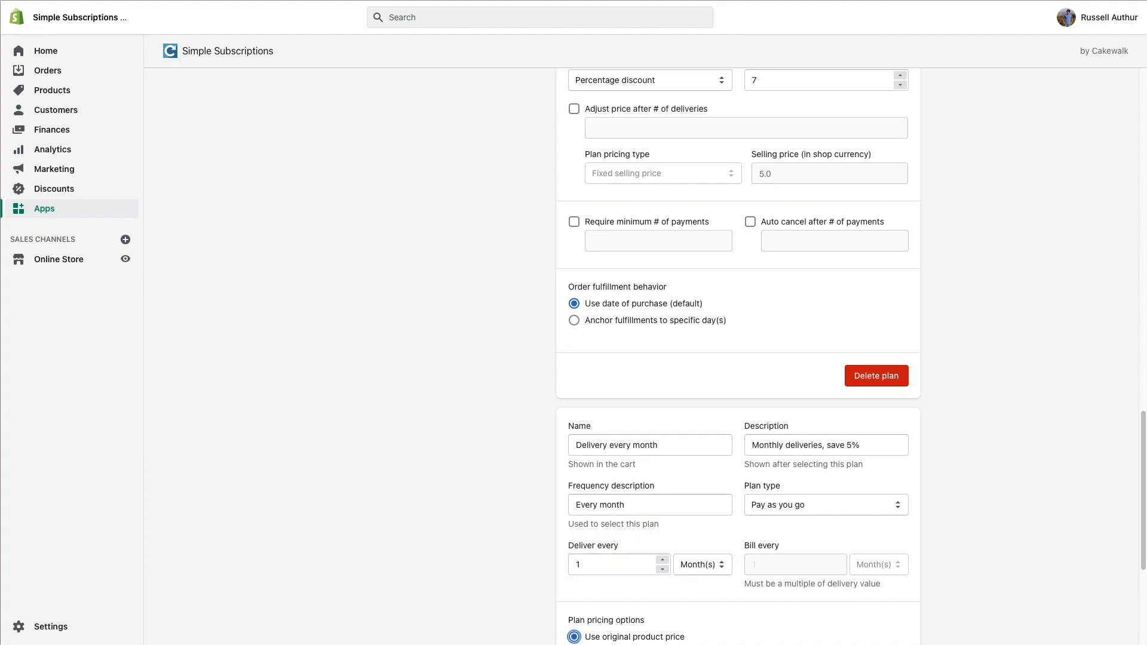
# Set the monthly plan's subscription pricing to a 5% percentage discount and save the plan group
pyautogui.scroll(-5, 624, 406)
pyautogui.click(621, 386)
pyautogui.click(621, 430)
pyautogui.click(621, 440)
pyautogui.scroll(-5, 993, 411)
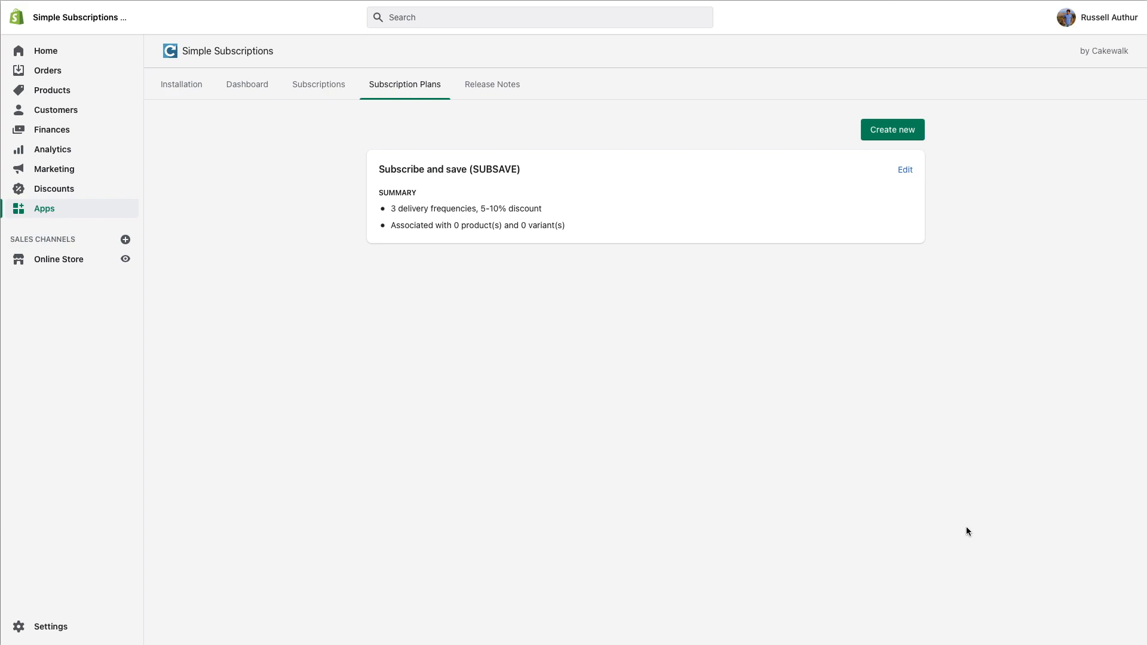
# Add the Blueberry Cheesecake product to the existing "SUBSAVE - Subscribe and save" plan group
pyautogui.click(52, 89)
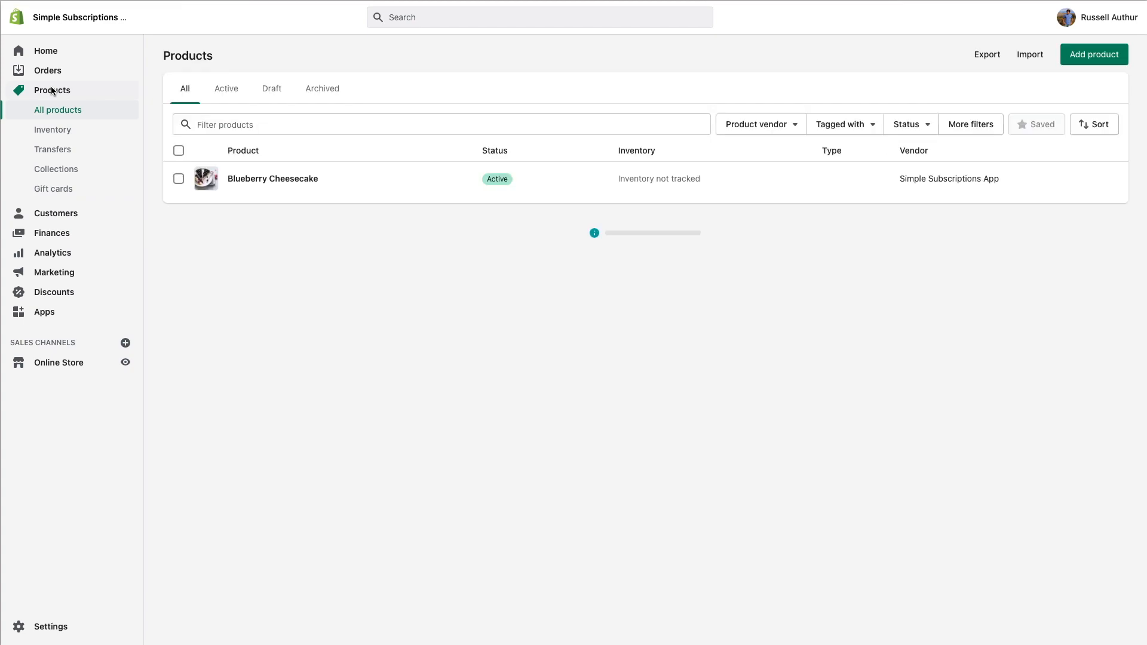
pyautogui.click(278, 179)
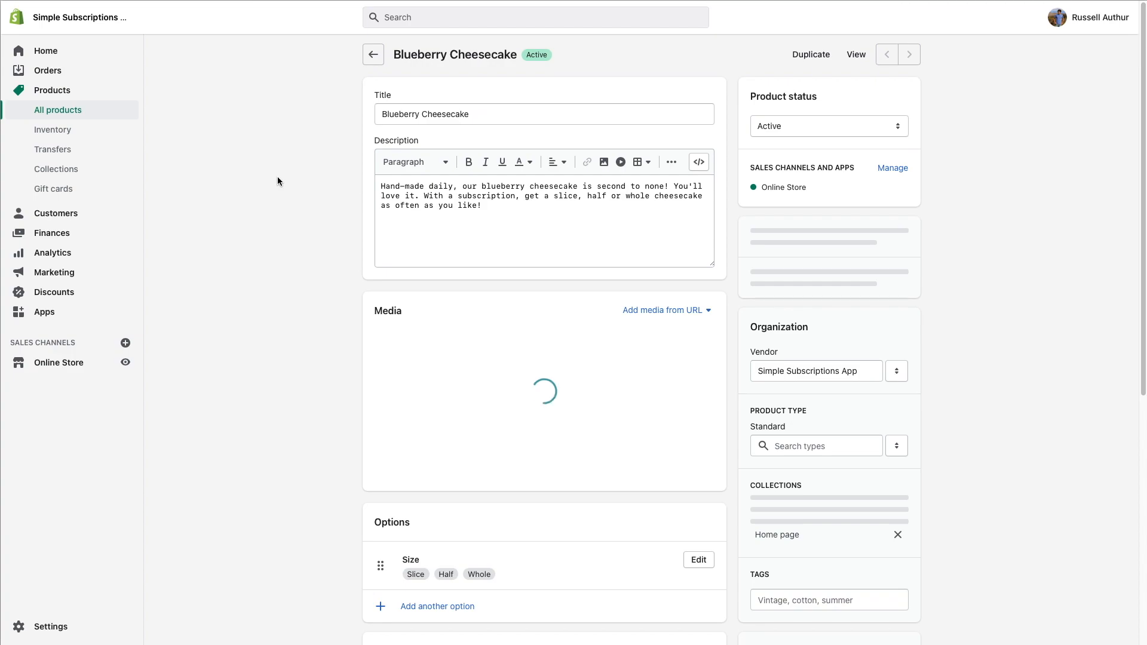
pyautogui.scroll(-10, 295, 274)
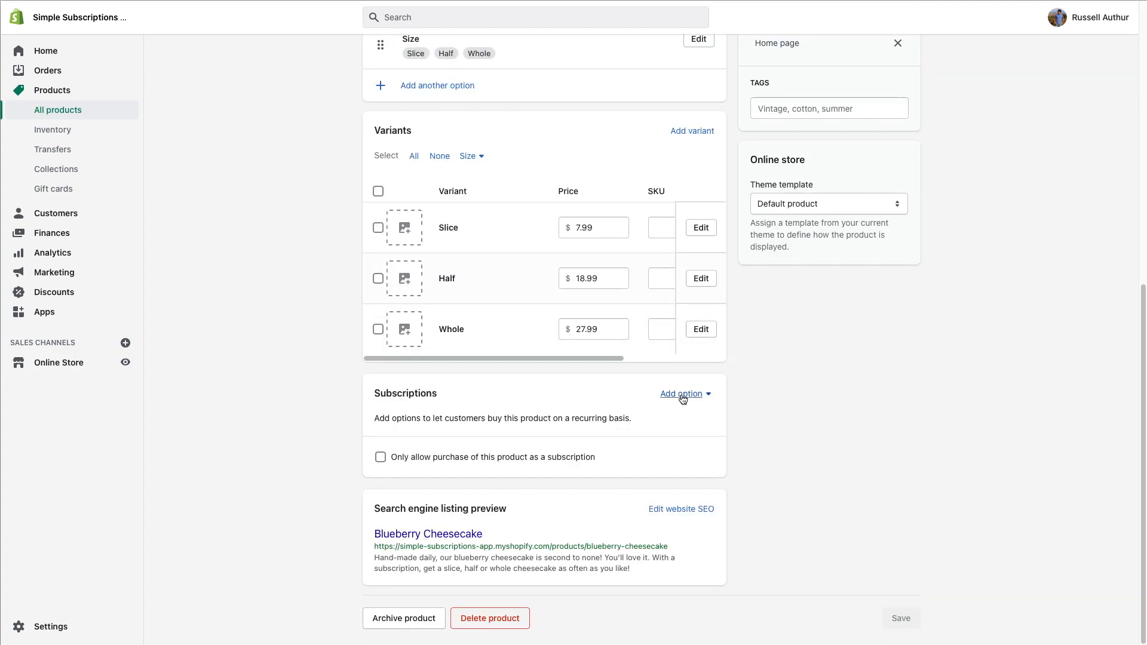
pyautogui.click(683, 393)
pyautogui.click(685, 451)
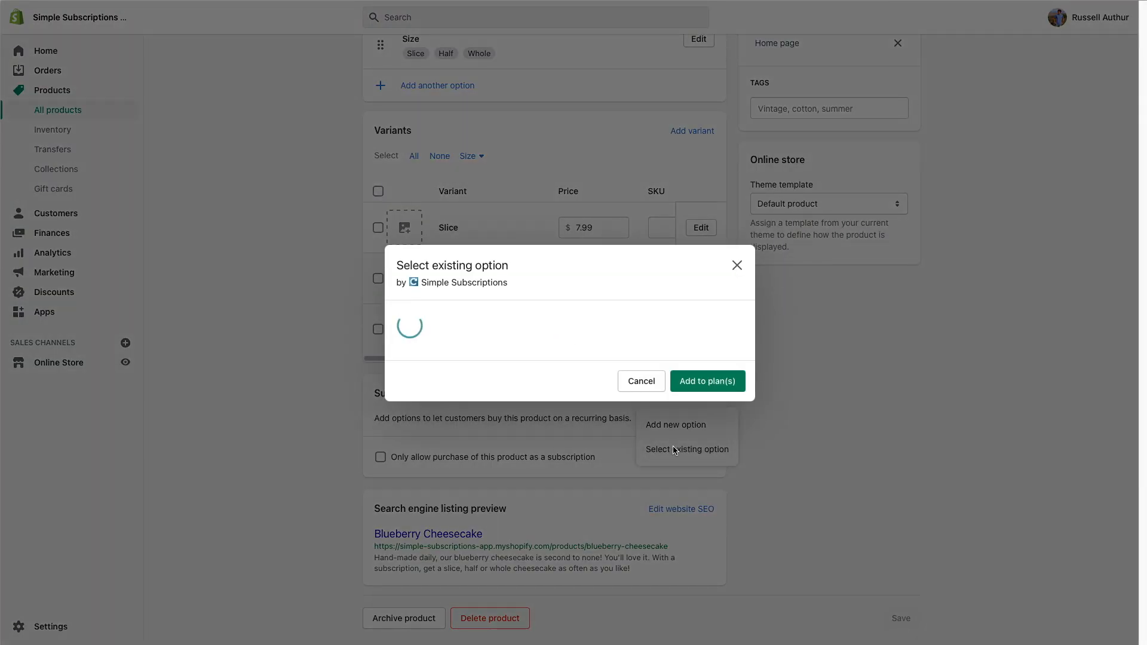
pyautogui.click(436, 351)
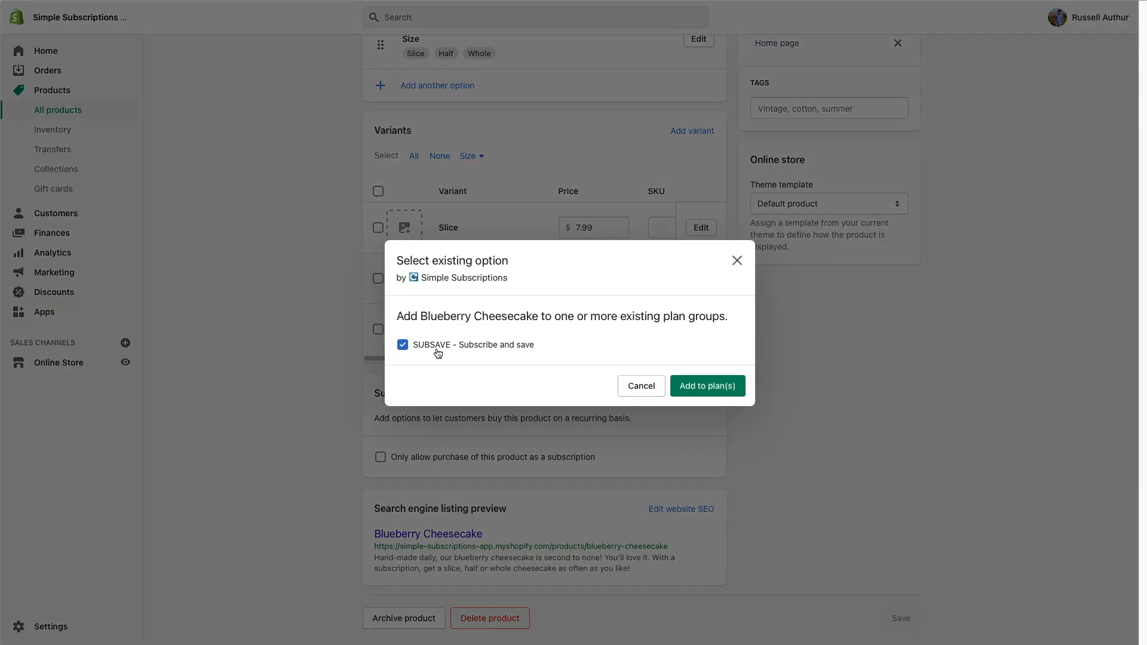
pyautogui.click(705, 385)
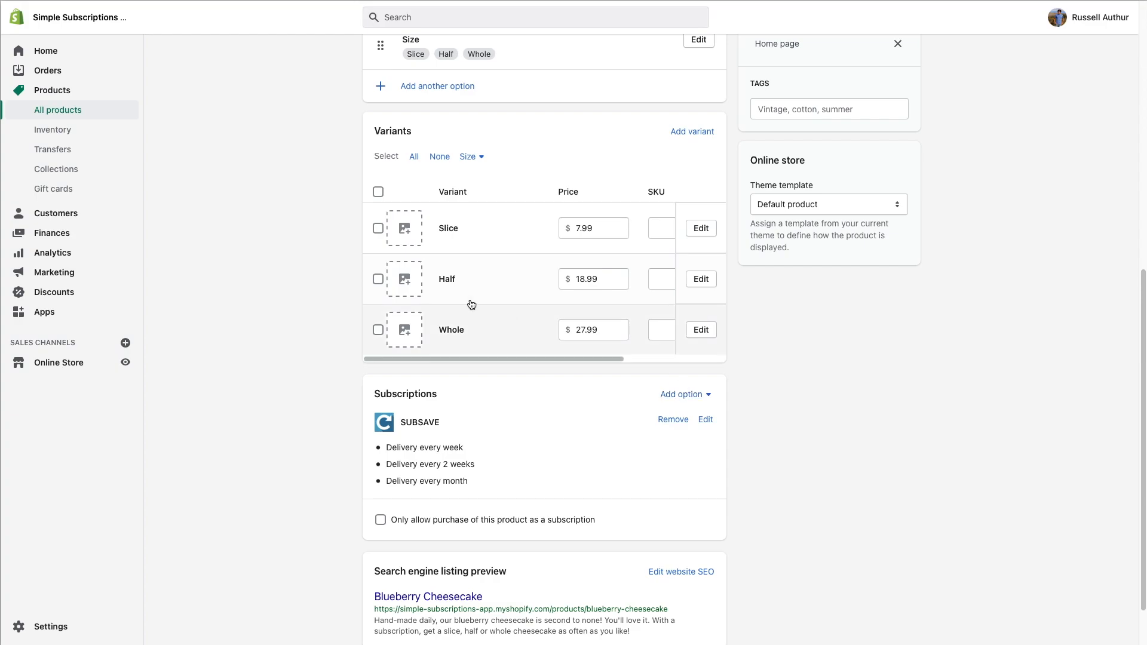
# Return to the Simple Subscriptions app's installation checklist and install its theme code into the Debut theme
pyautogui.click(62, 313)
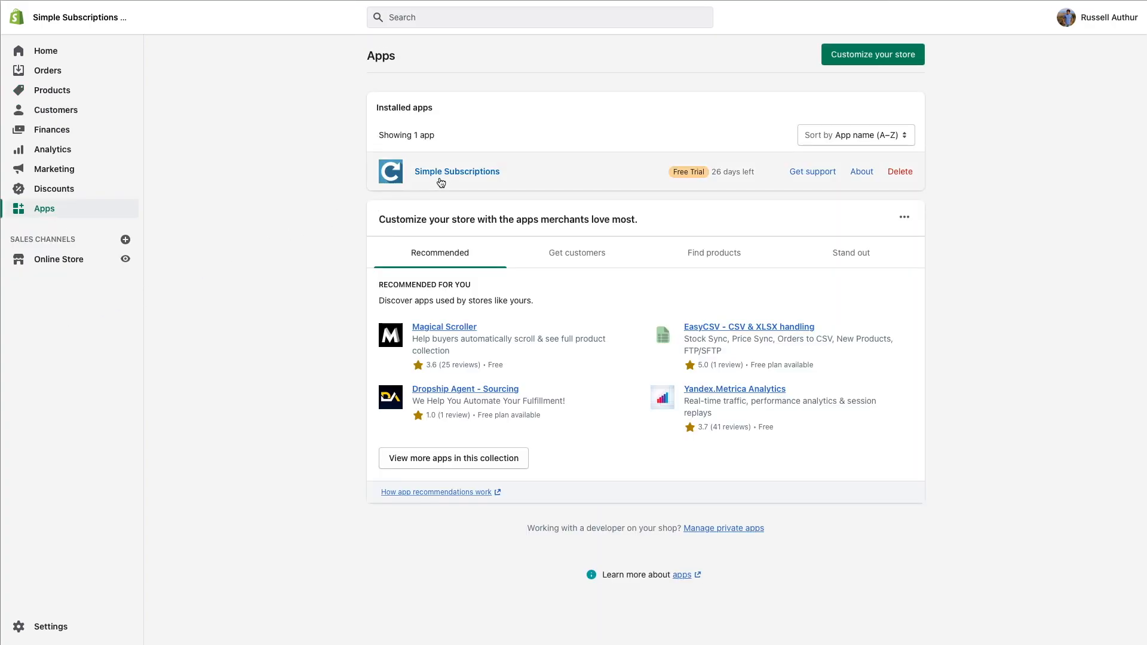
pyautogui.click(445, 173)
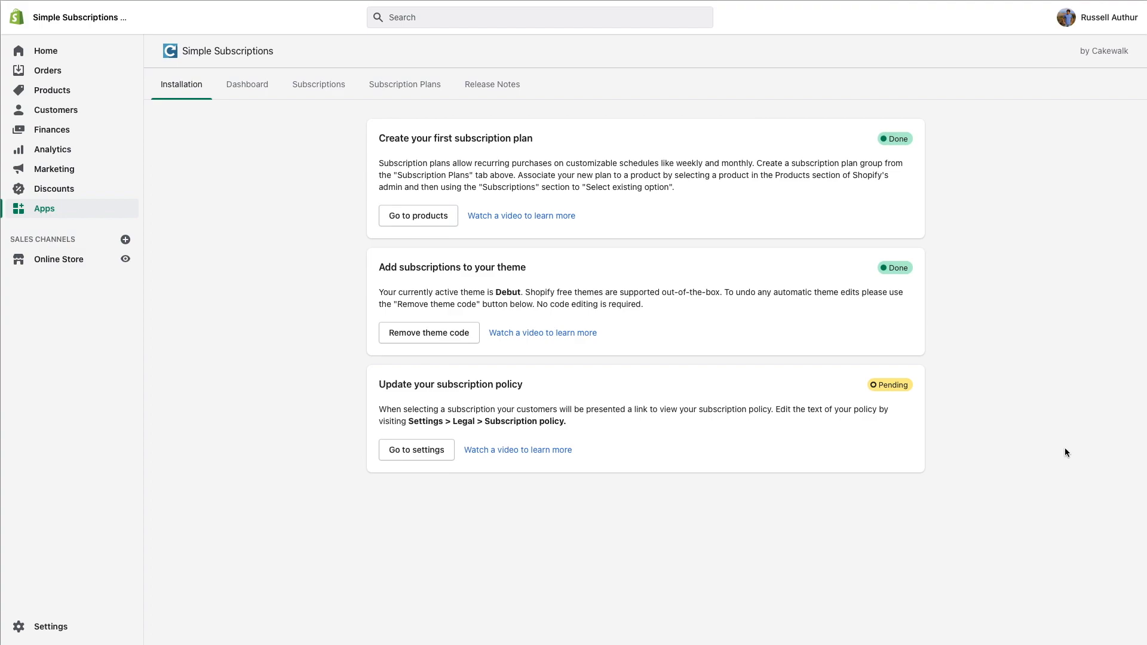
# Replace the store's subscription policy with the template text, save the store policies and close the settings
pyautogui.click(417, 449)
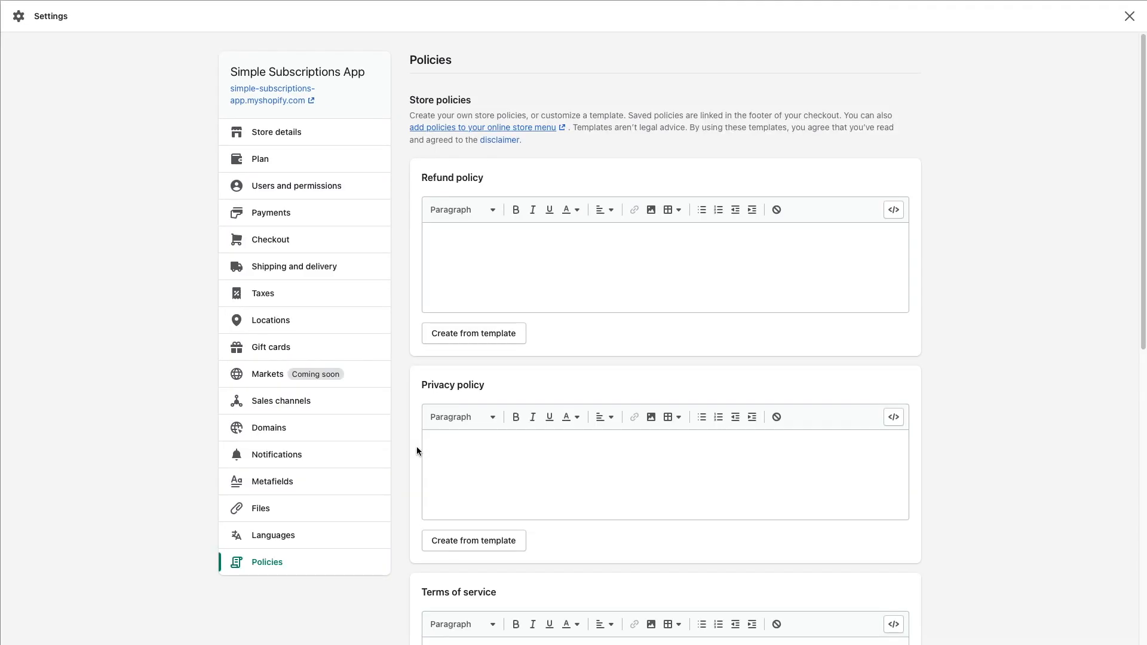
pyautogui.scroll(-10, 511, 414)
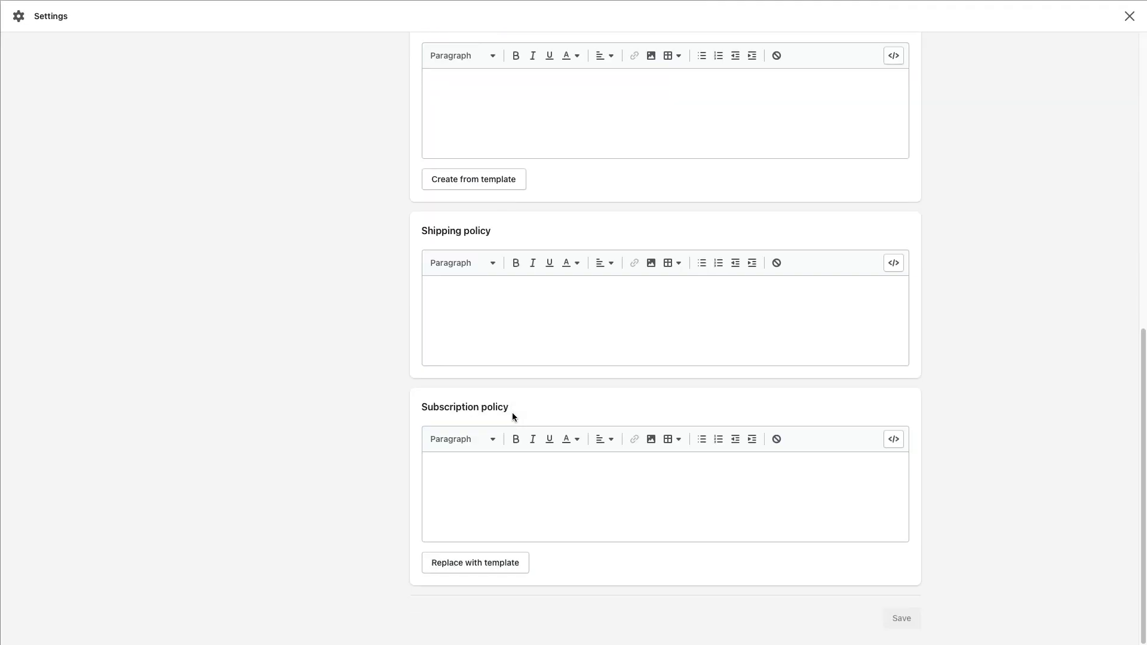
pyautogui.click(499, 565)
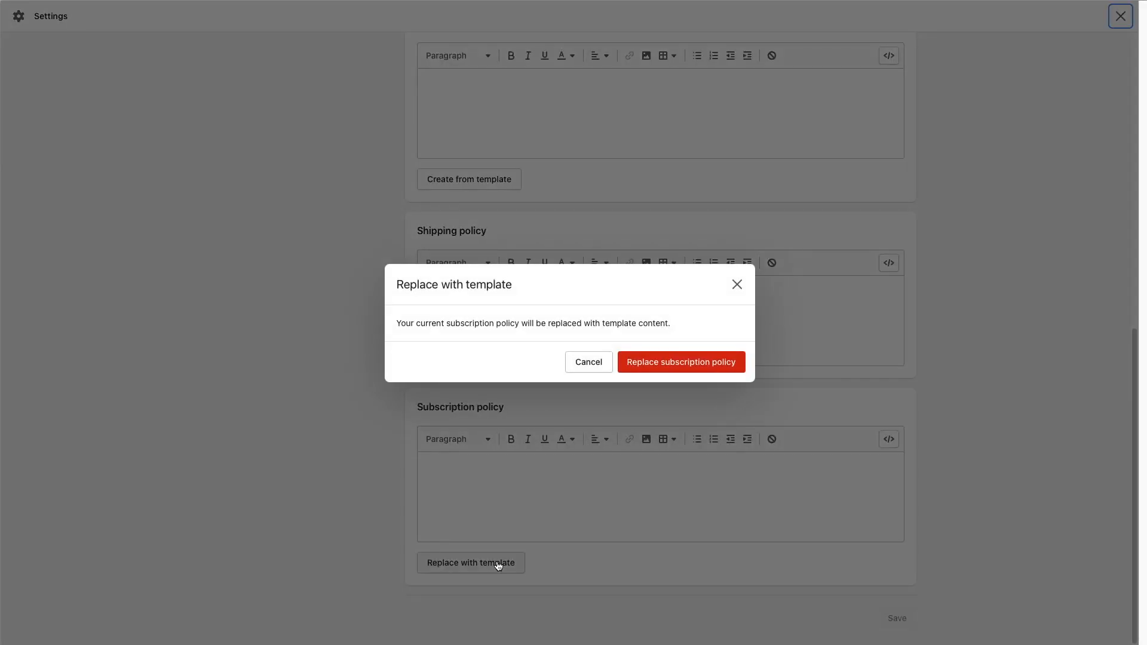
pyautogui.click(669, 366)
pyautogui.scroll(-2, 740, 526)
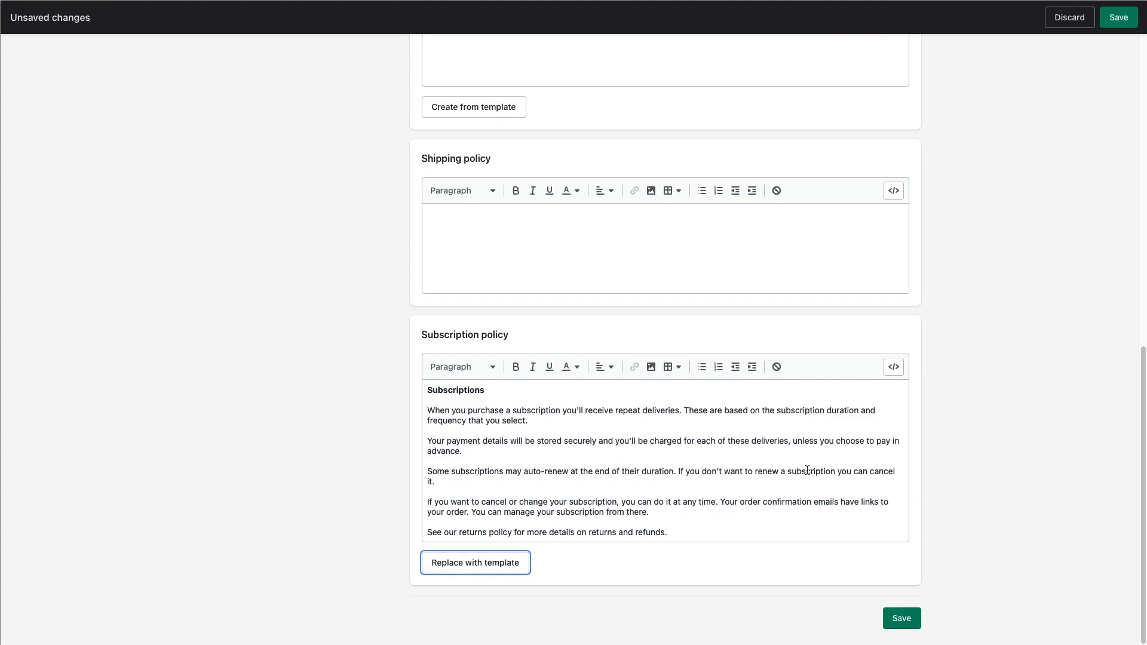
pyautogui.click(901, 618)
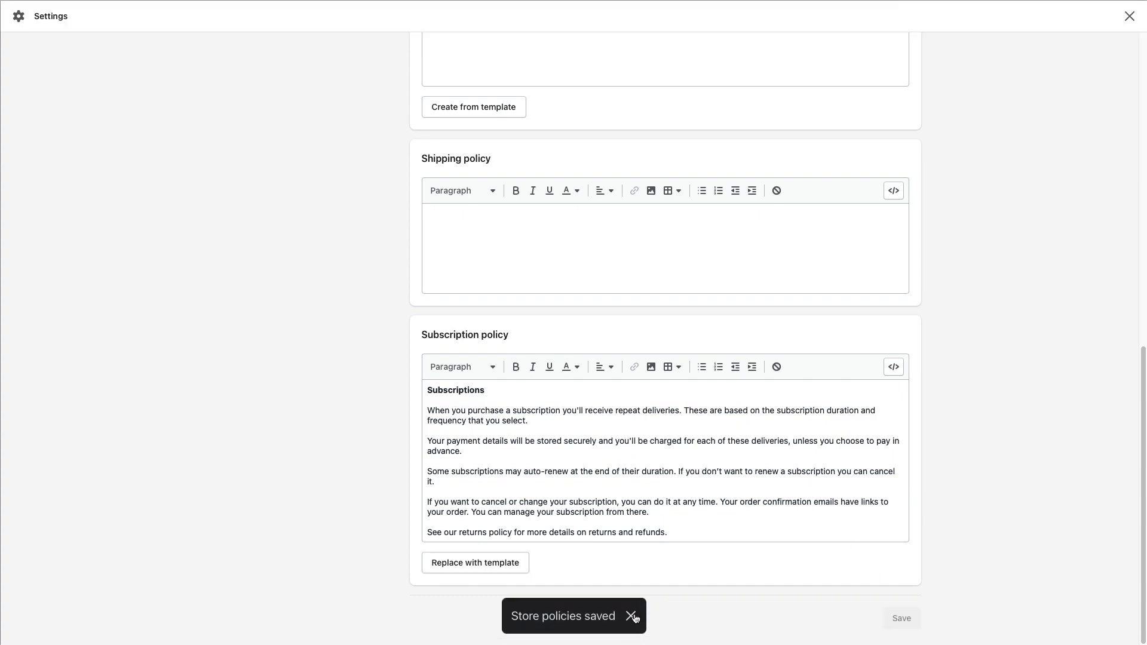
pyautogui.click(632, 616)
pyautogui.scroll(6, 634, 311)
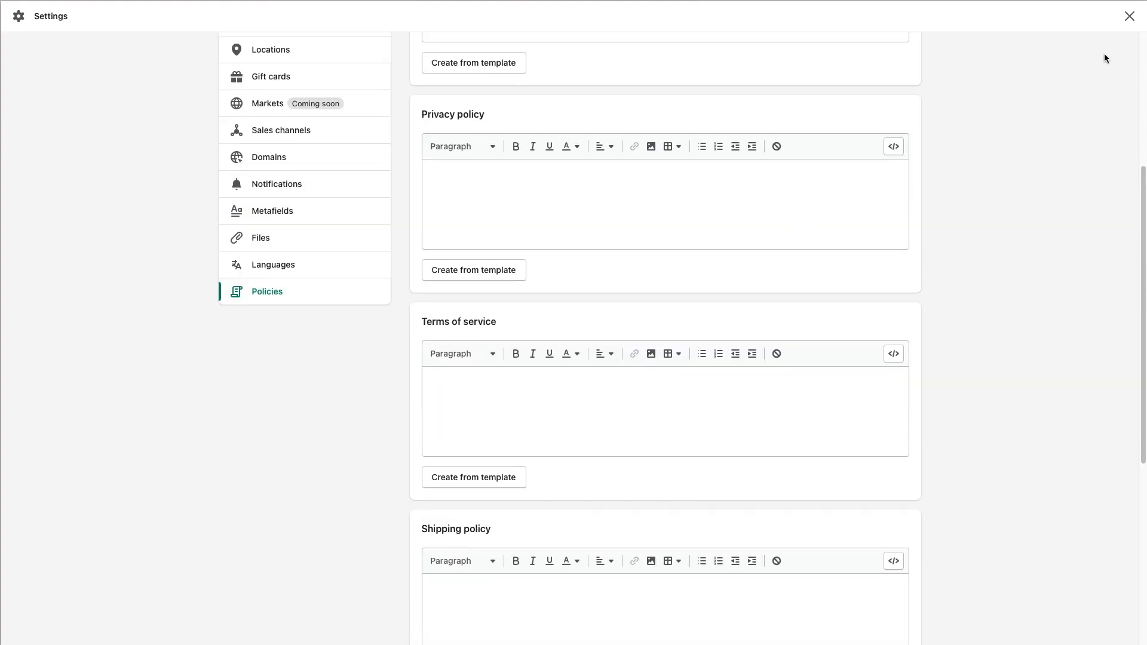
pyautogui.click(1129, 16)
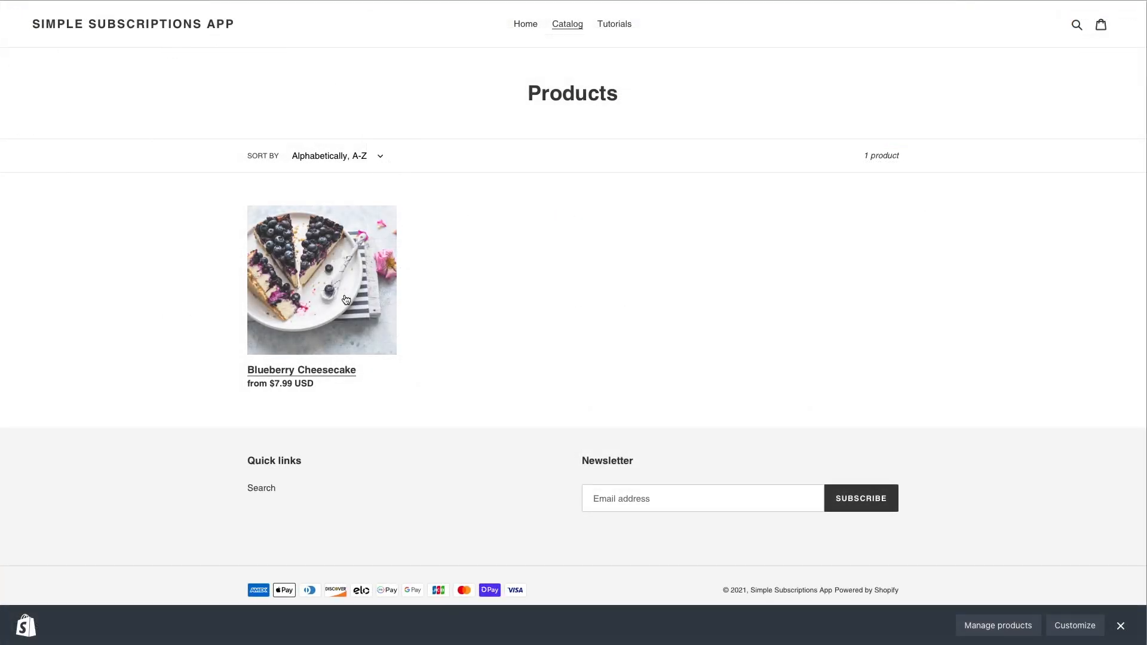
# On the storefront, add the Blueberry Cheesecake slice to the cart as a "Subscribe and save" purchase delivered every month
pyautogui.click(345, 299)
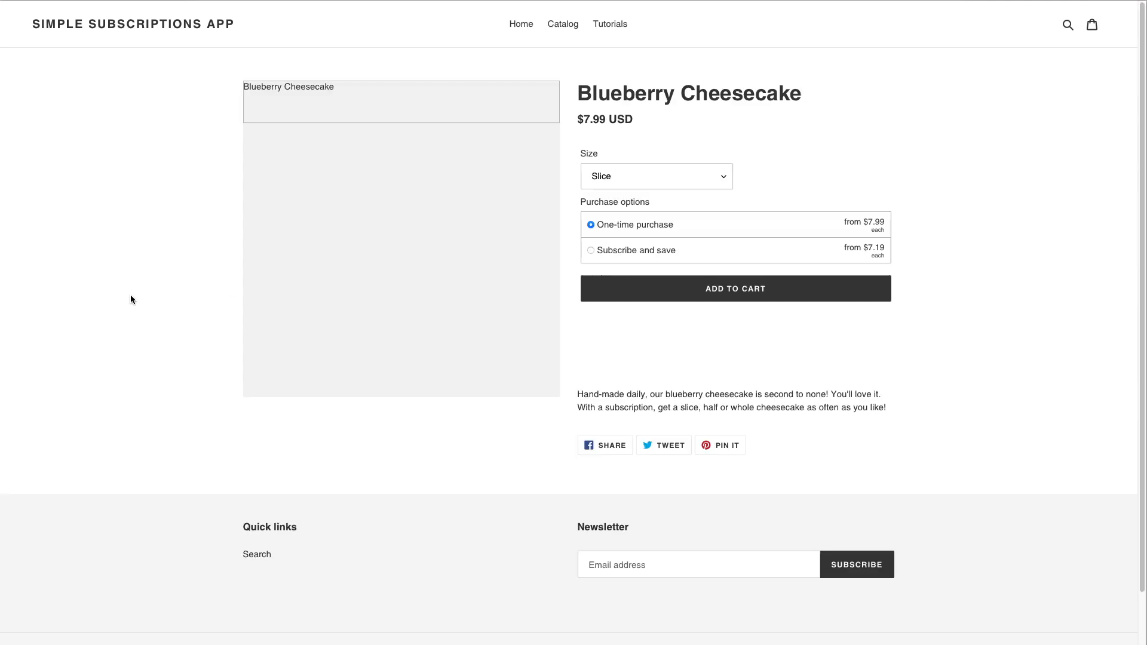
pyautogui.click(650, 255)
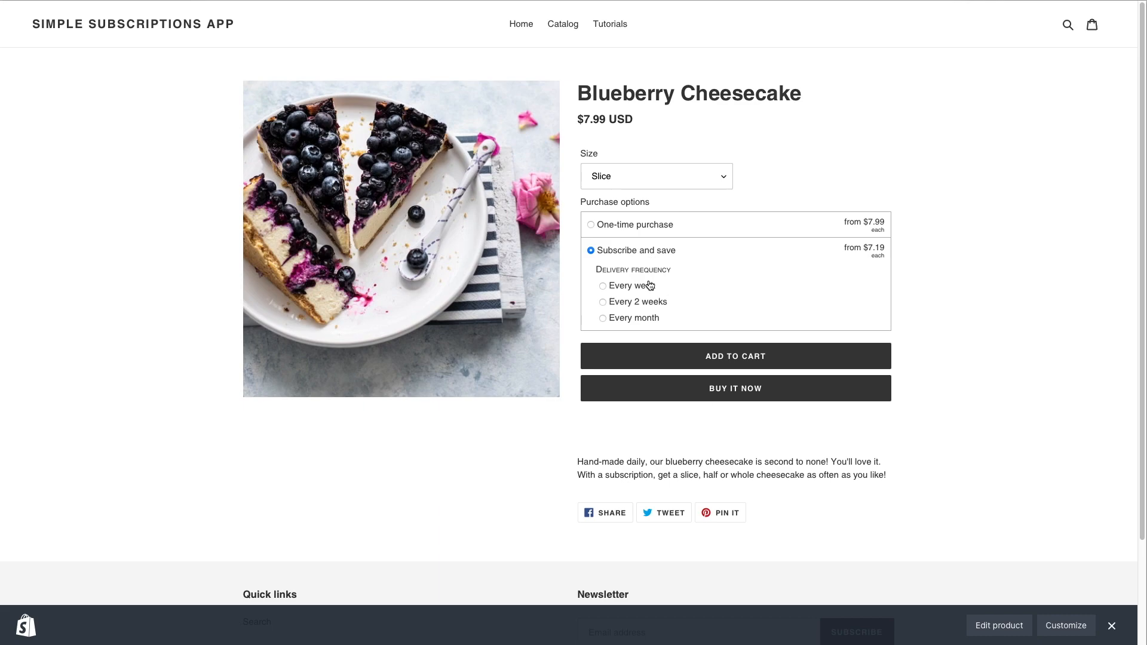
pyautogui.click(649, 286)
pyautogui.click(653, 302)
pyautogui.click(651, 321)
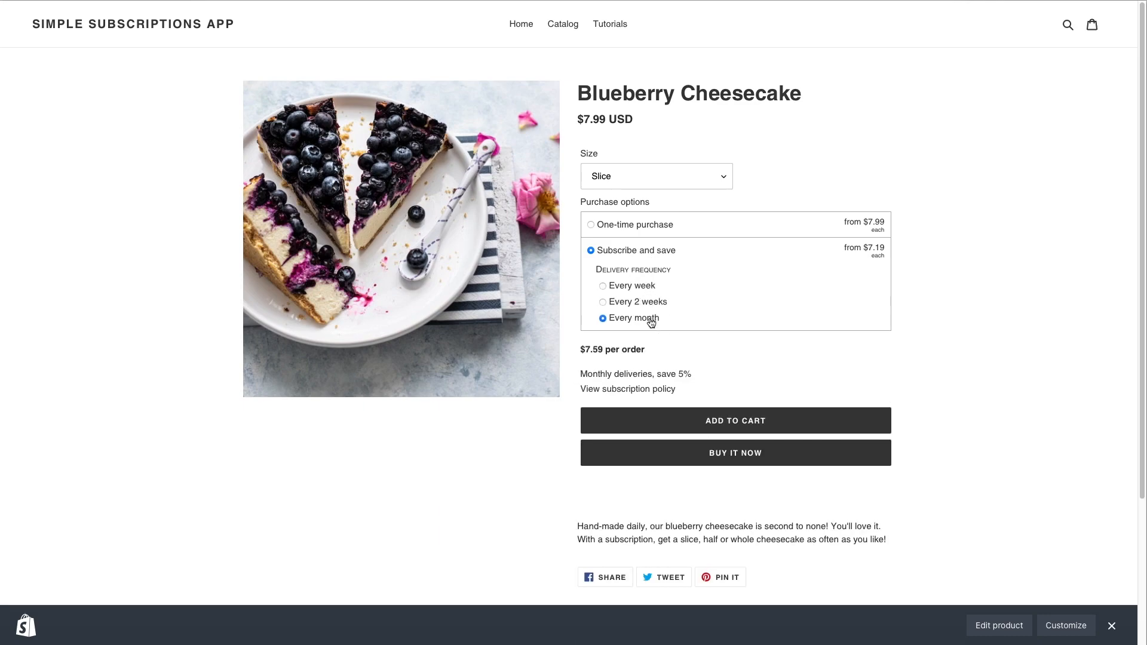
pyautogui.click(749, 428)
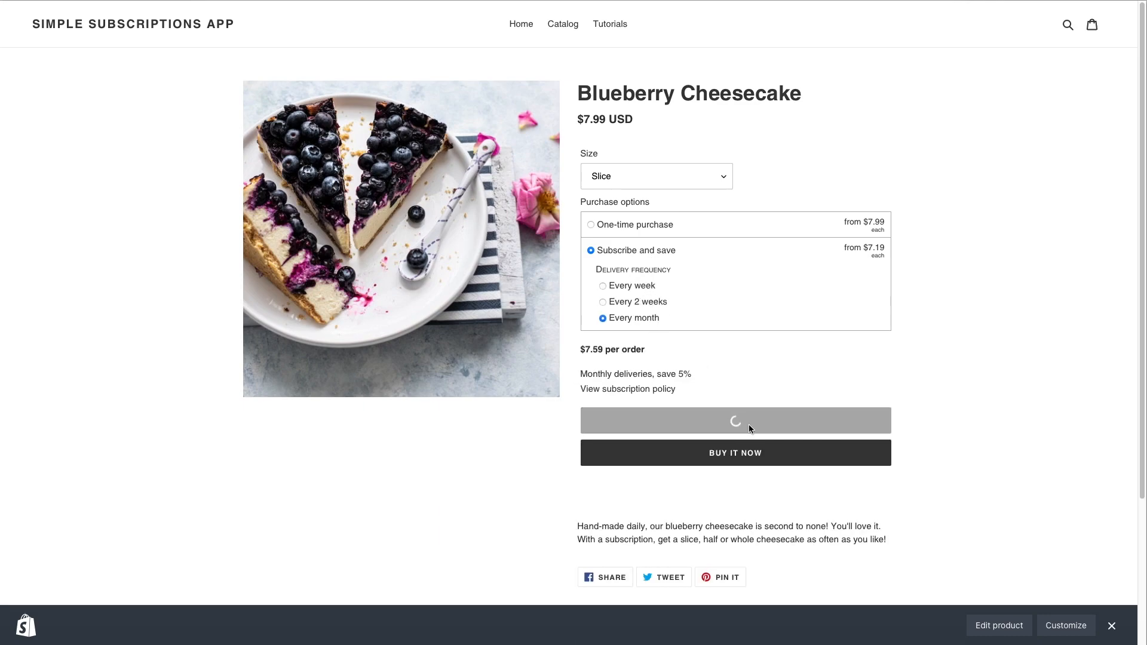